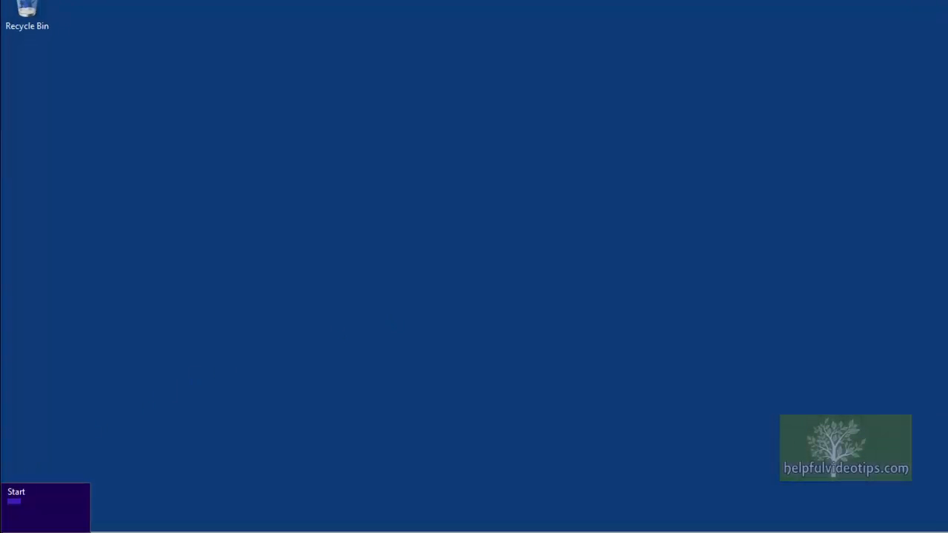
# Reach Windows 7 File Recovery from the Start corner's Control Panel entry
pyautogui.rightClick(30, 489)
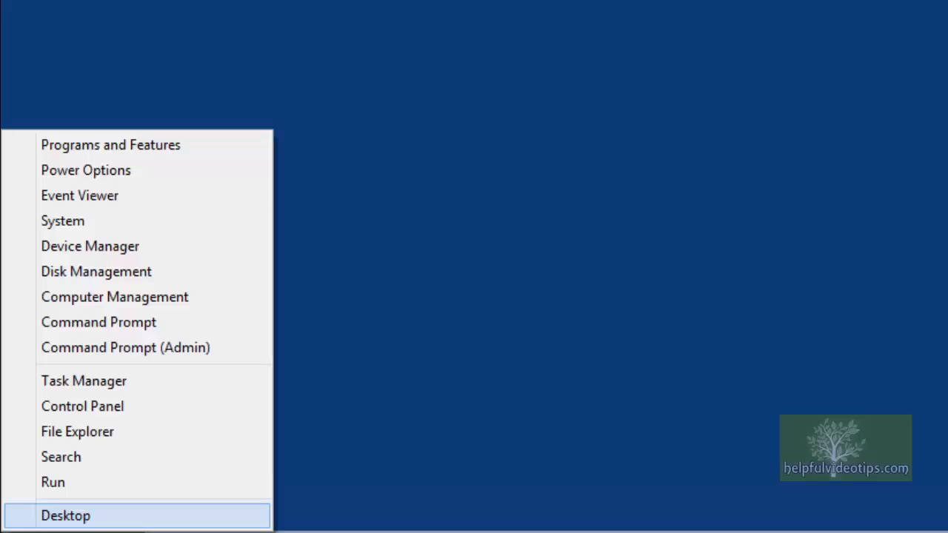
pyautogui.click(143, 415)
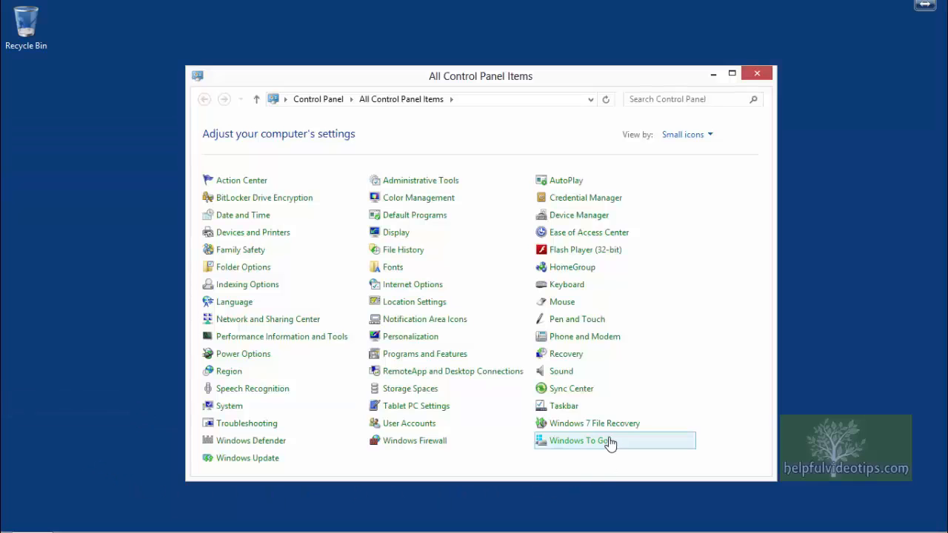
pyautogui.click(615, 428)
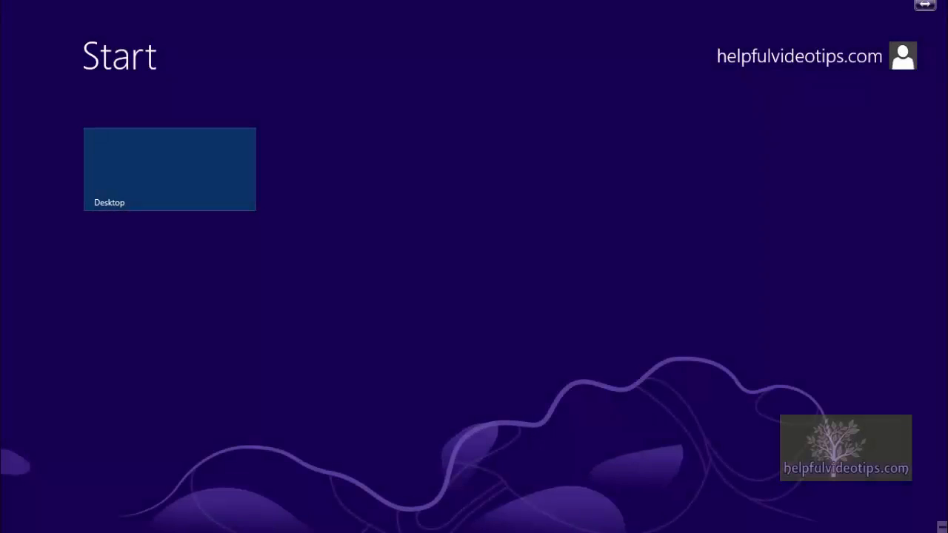
pyautogui.write('cont')
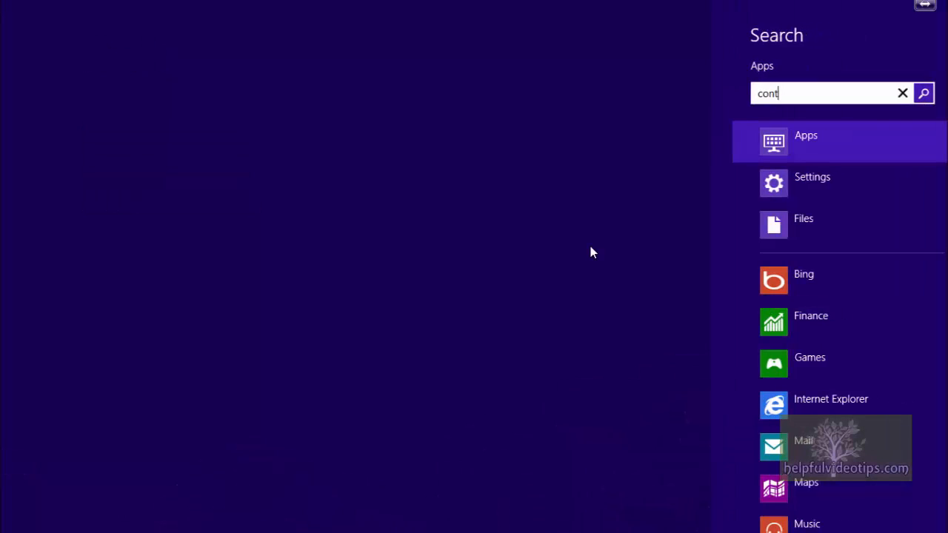
pyautogui.write('r')
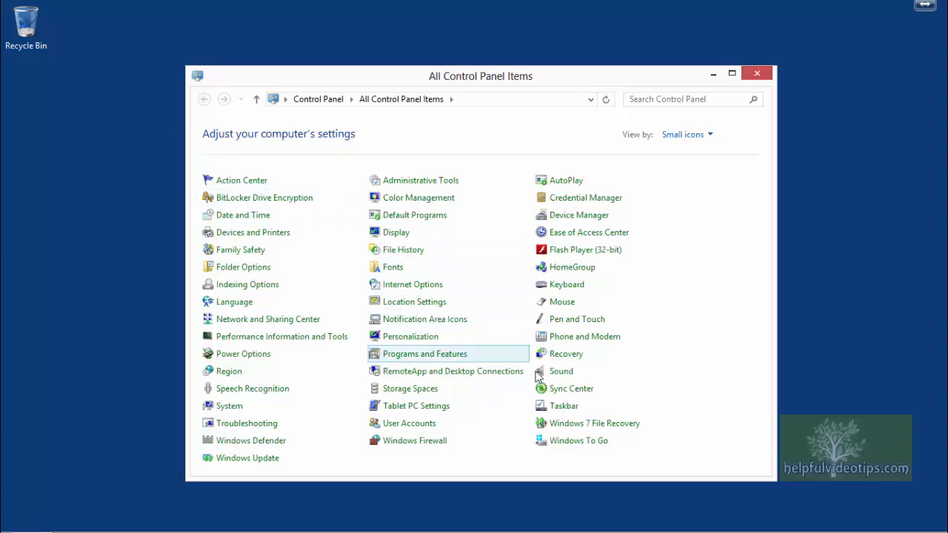
pyautogui.click(619, 428)
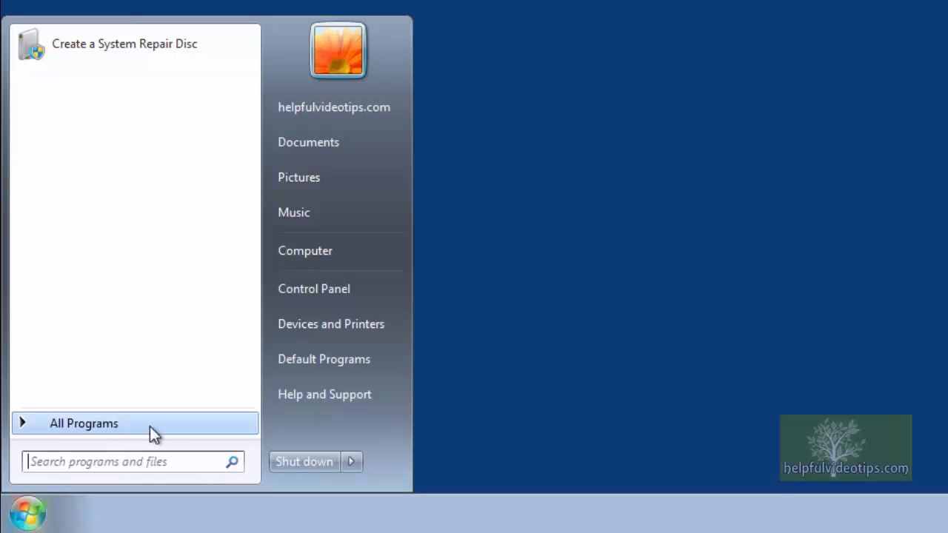
# Launch Create a System Repair Disc from Start > All Programs > Maintenance
pyautogui.click(149, 426)
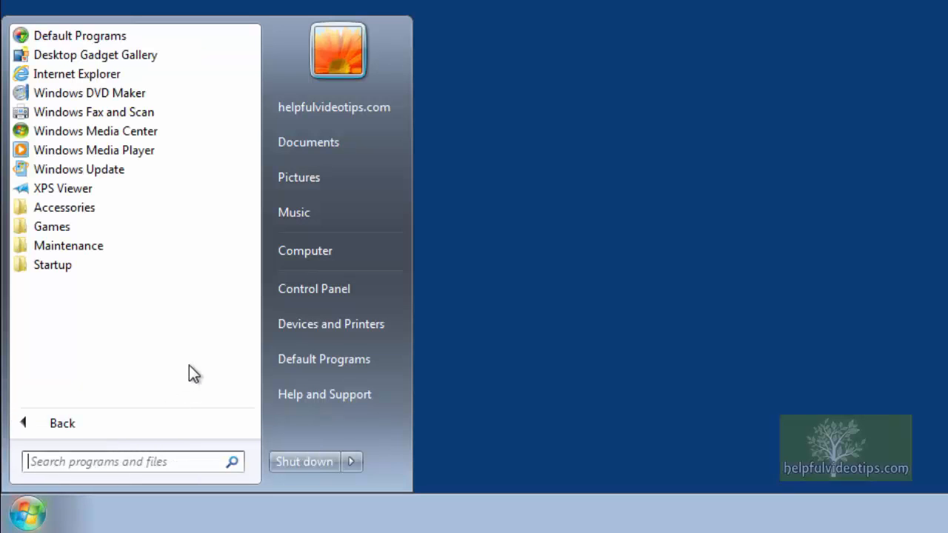
pyautogui.click(186, 244)
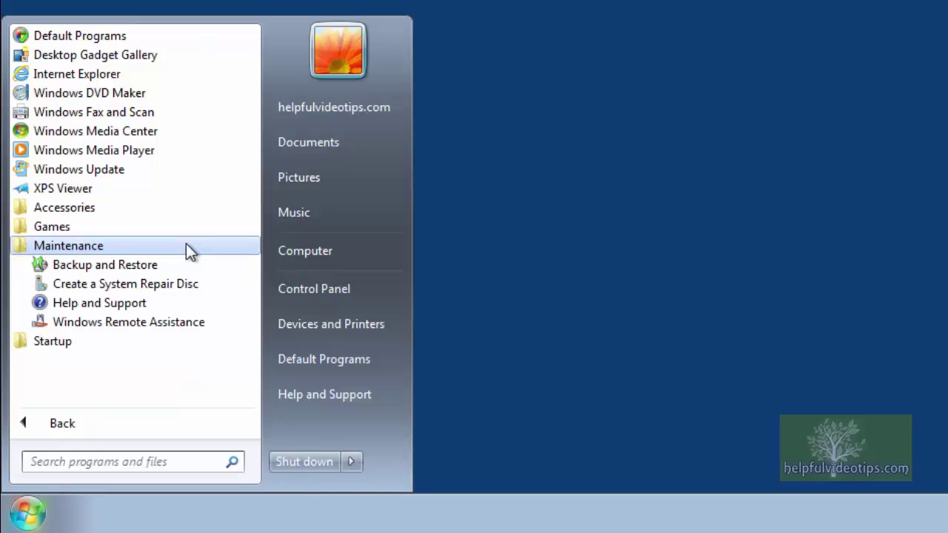
pyautogui.click(200, 284)
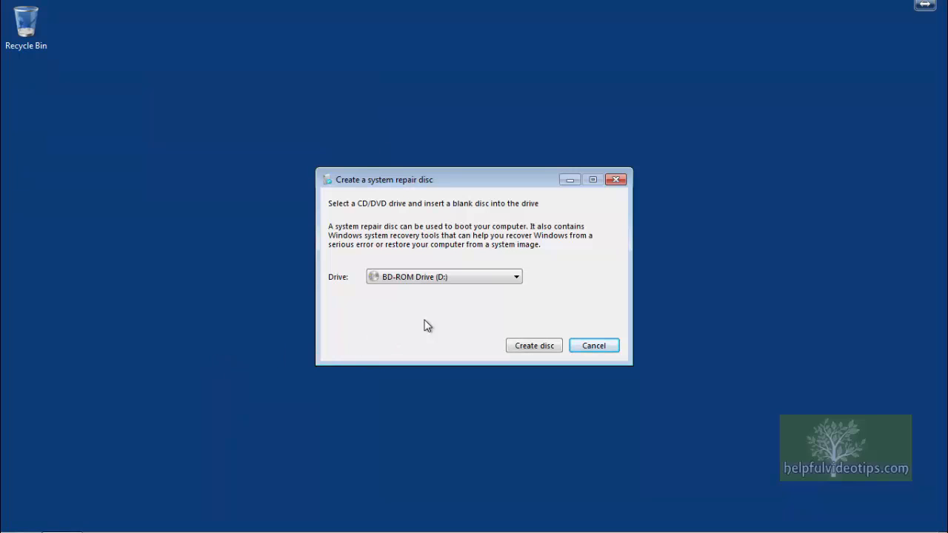
# Burn the repair disc to BD-ROM Drive (D:) and close the disc-labelling notice
pyautogui.click(517, 278)
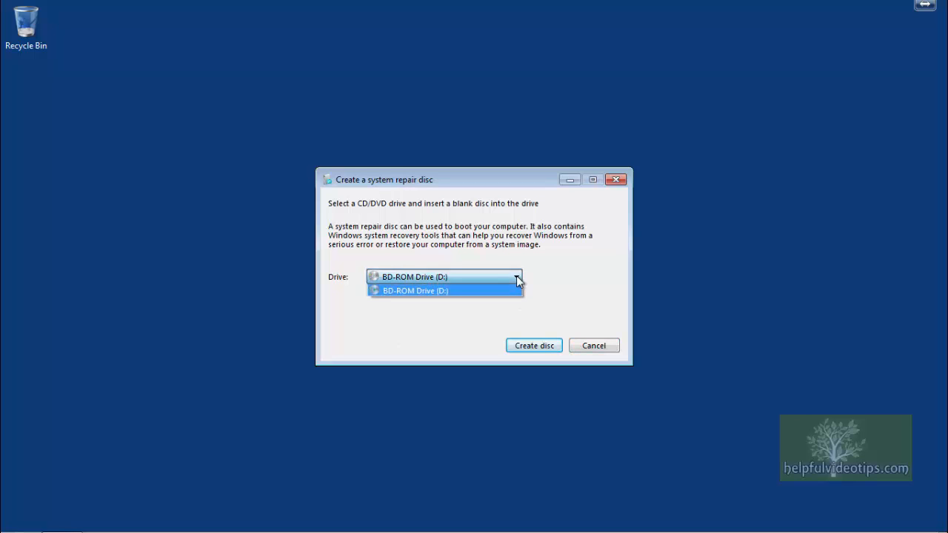
pyautogui.click(518, 280)
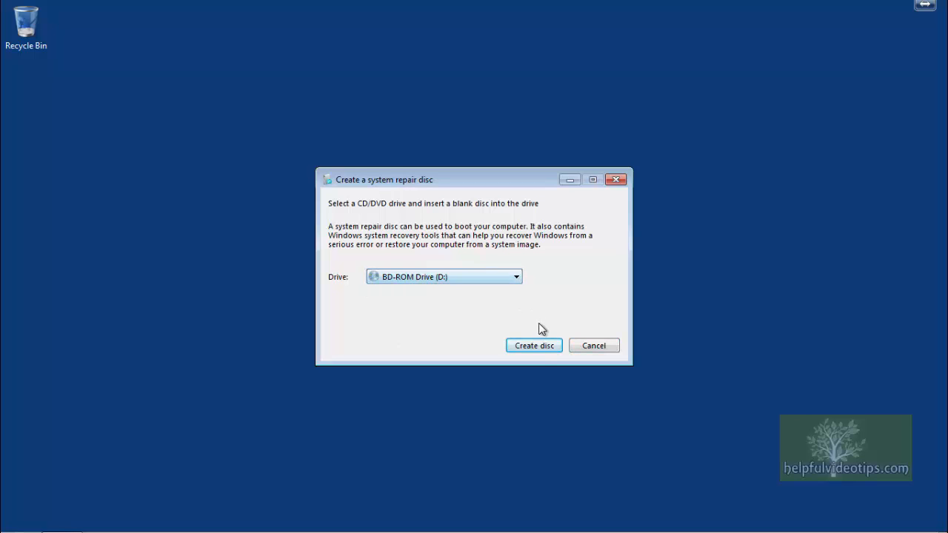
pyautogui.click(534, 346)
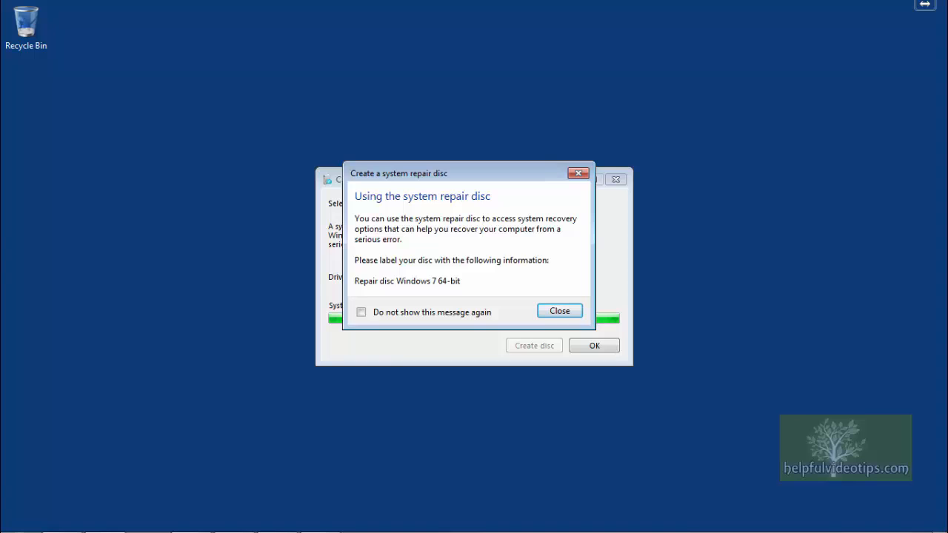
pyautogui.click(560, 311)
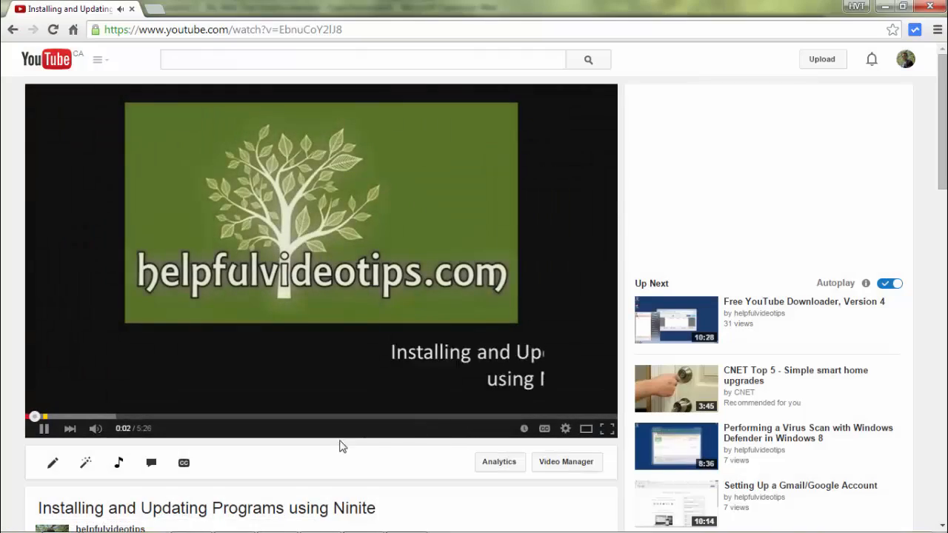
pyautogui.scroll(-3, 342, 446)
# Show the Ninite video's full description with its publish date and show notes
pyautogui.click(333, 467)
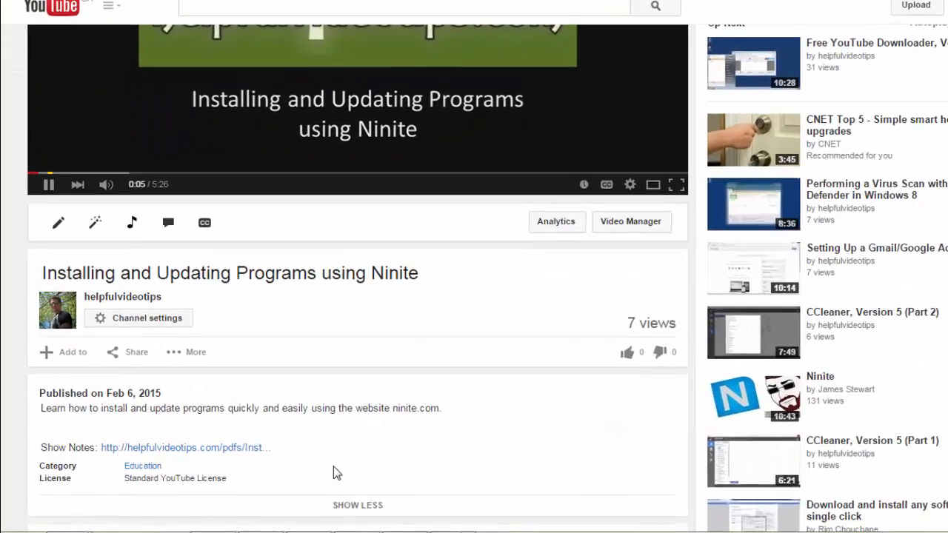